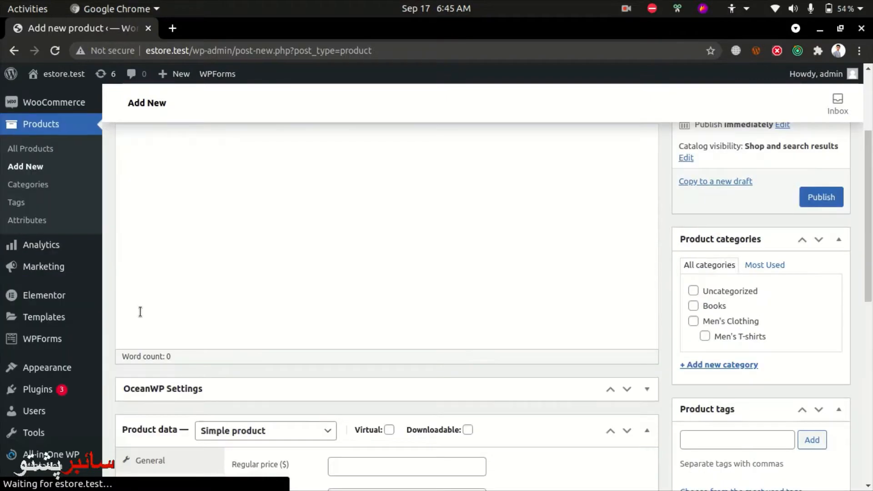
left_click(236, 273)
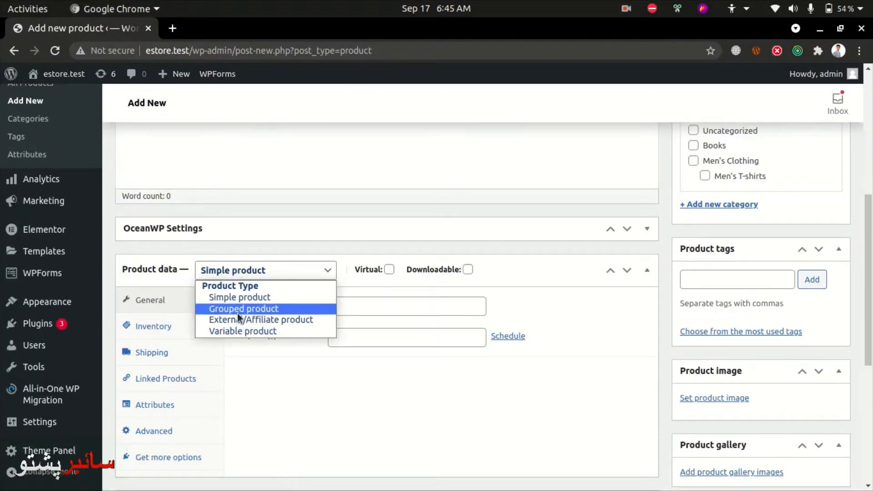
scroll(433, 265, "up", 3)
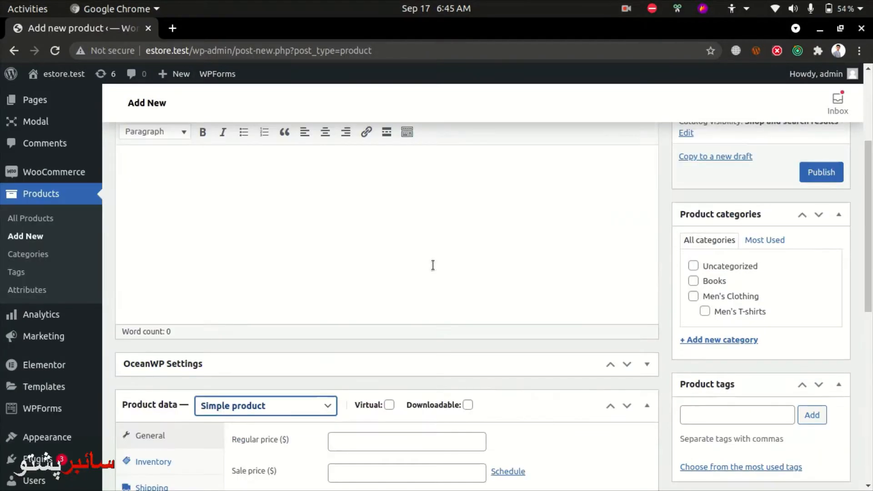
- Open the AliExpress site in a new incognito window via a search for "ali express" and dismiss its coupon and notification pop-ups
key("ctrl+shift+n")
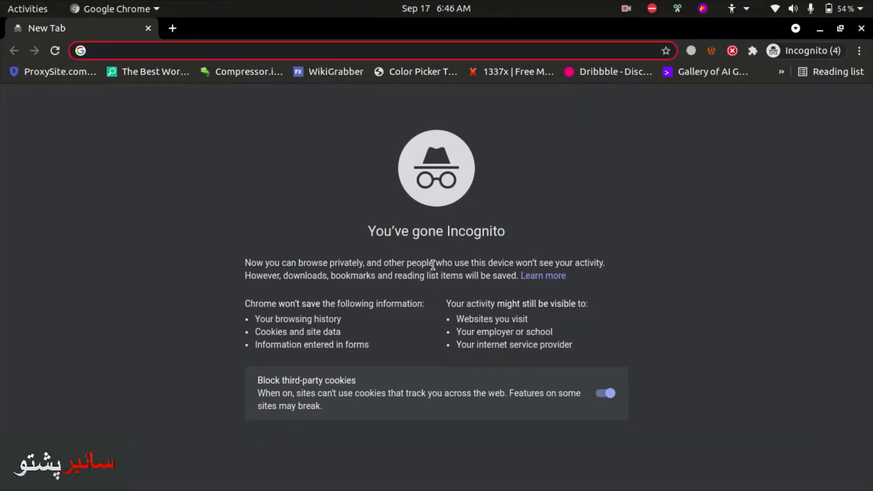
type("ali express")
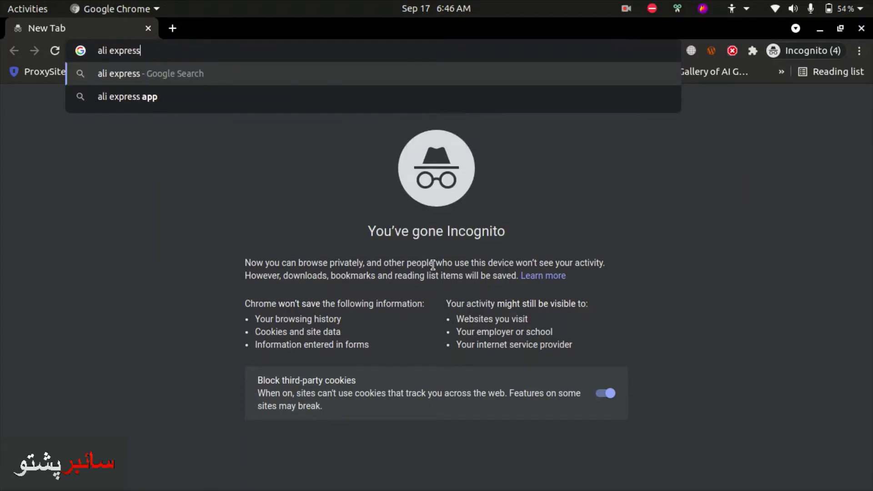
key("Return")
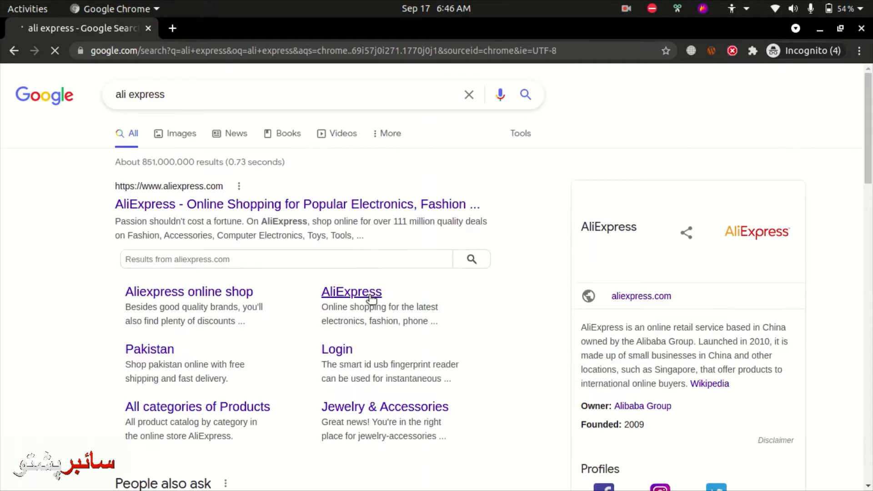
left_click(294, 211)
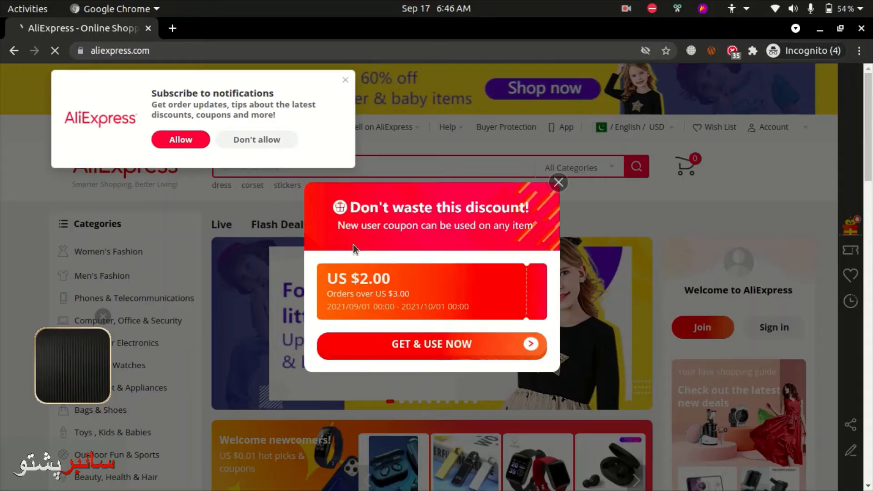
left_click(558, 182)
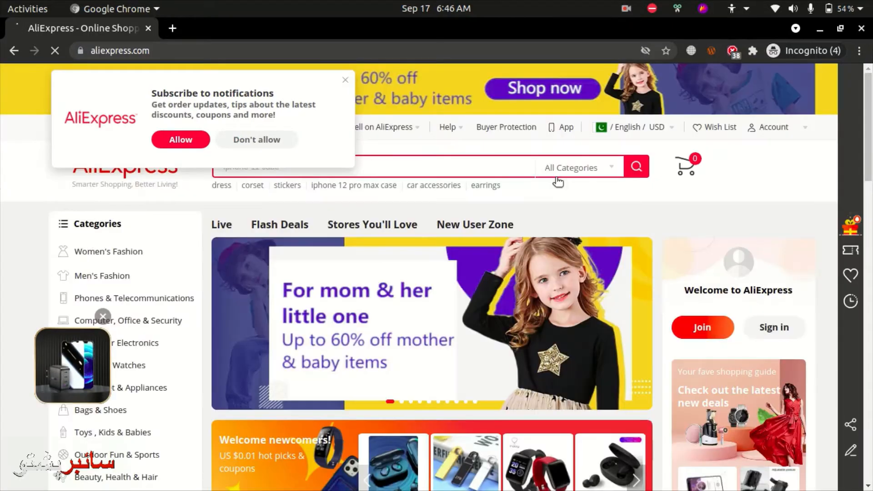
left_click(346, 79)
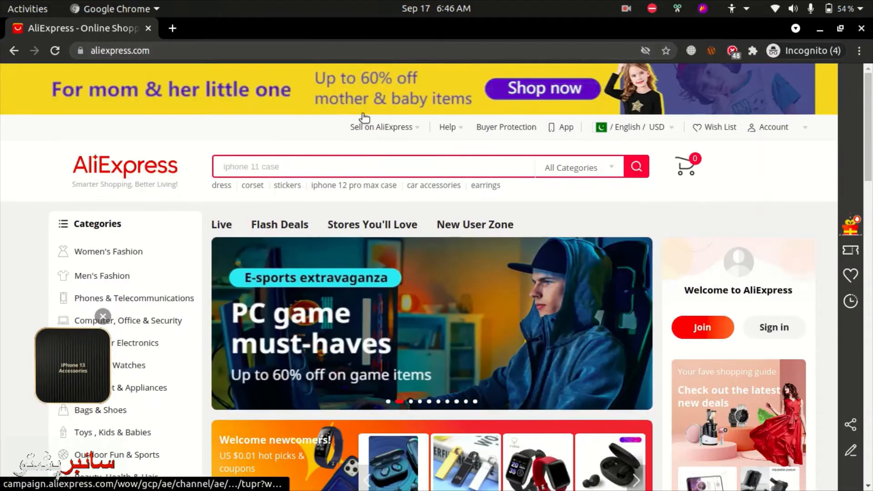
- Open the product page of the LIGE 2021 Bluetooth Answer Call Smart Watch from the SuperDeals offers
mouse_move(364, 119)
scroll(372, 192, "down", 3)
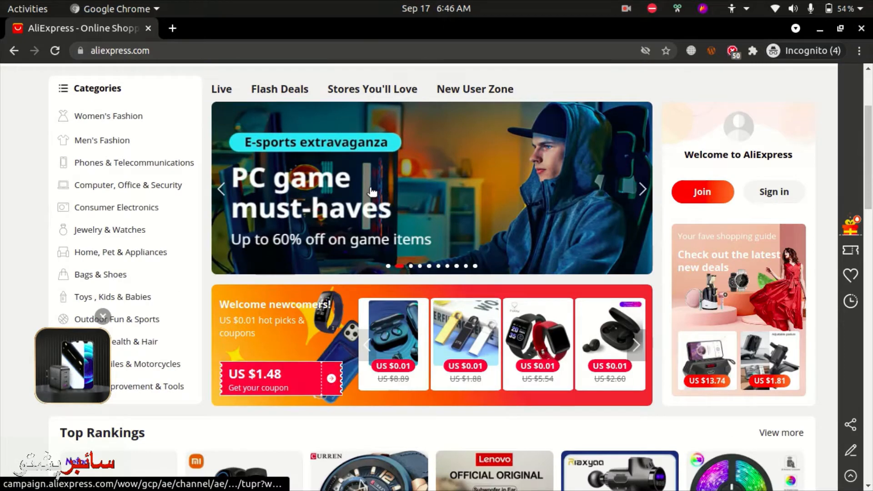
scroll(378, 342, "down", 7)
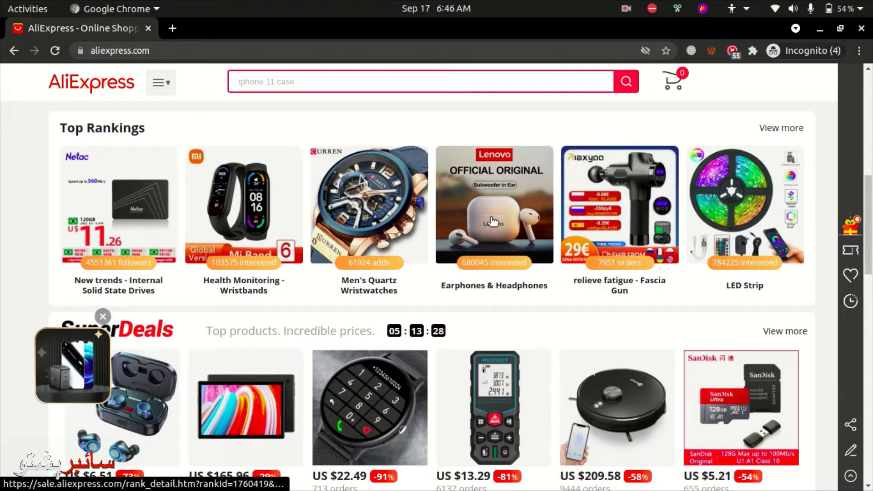
scroll(332, 214, "down", 2)
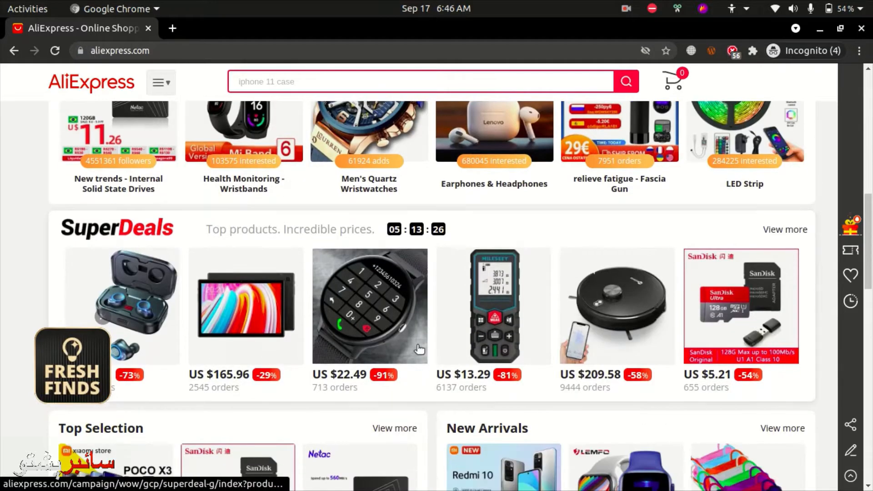
left_click(394, 326)
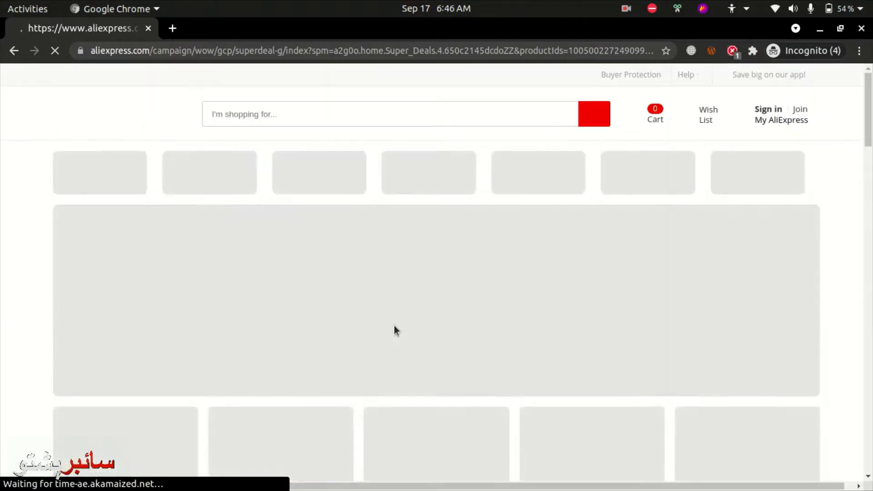
scroll(394, 325, "down", 6)
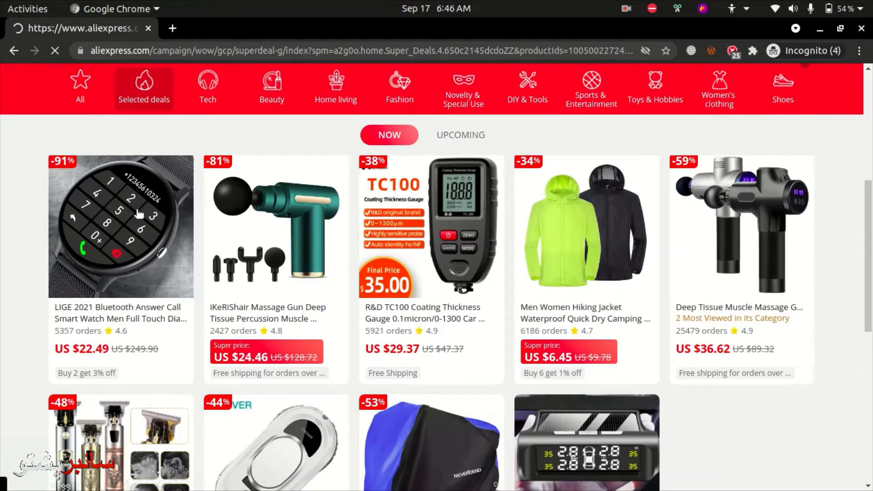
left_click(138, 213)
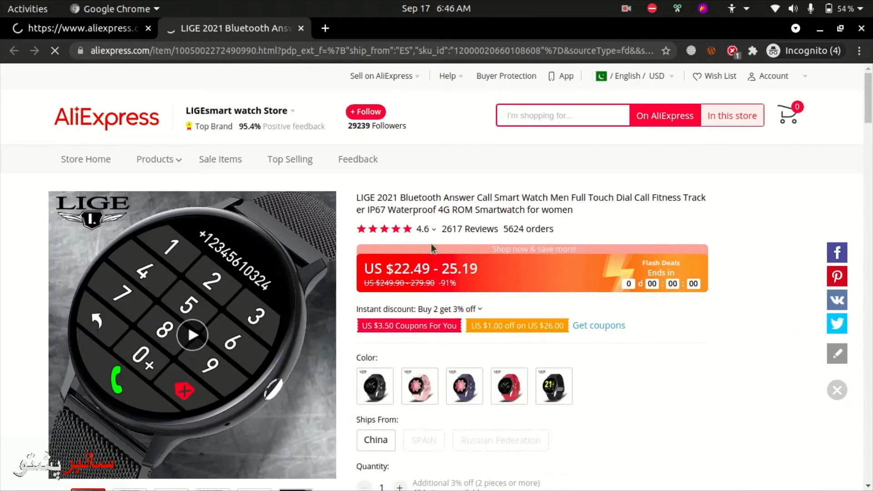
scroll(502, 366, "down", 4)
left_click(507, 390)
scroll(507, 390, "up", 5)
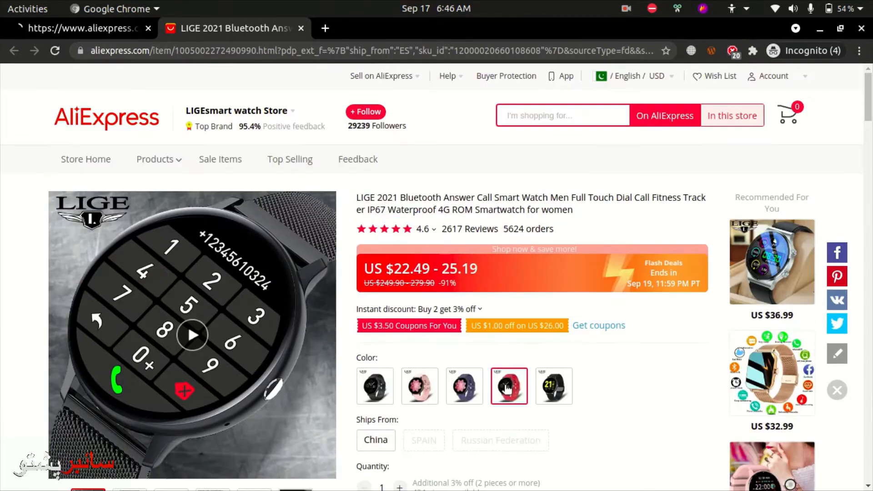
left_click(623, 8)
left_click(626, 66)
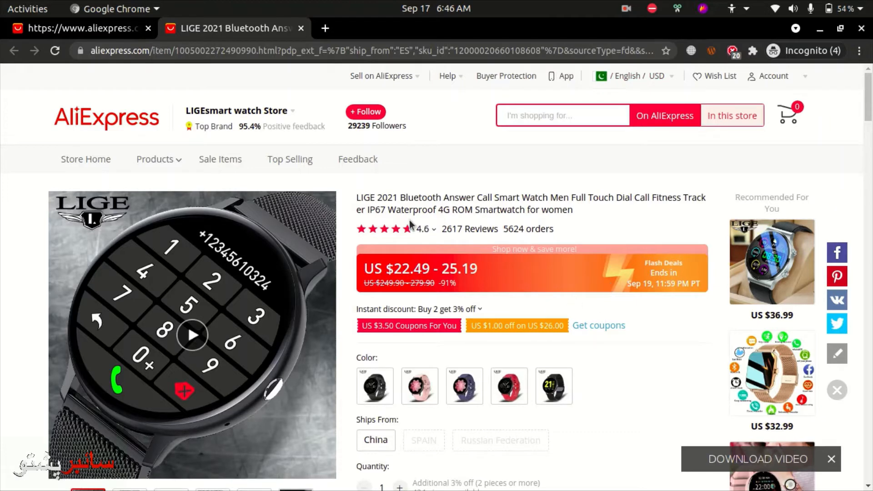
- Copy "LIGE 2021 Bluetooth Answer Call Smart Watch Men" from the AliExpress title into the new WooCommerce product's name
left_click_drag(358, 198, 569, 199)
key("ctrl+c")
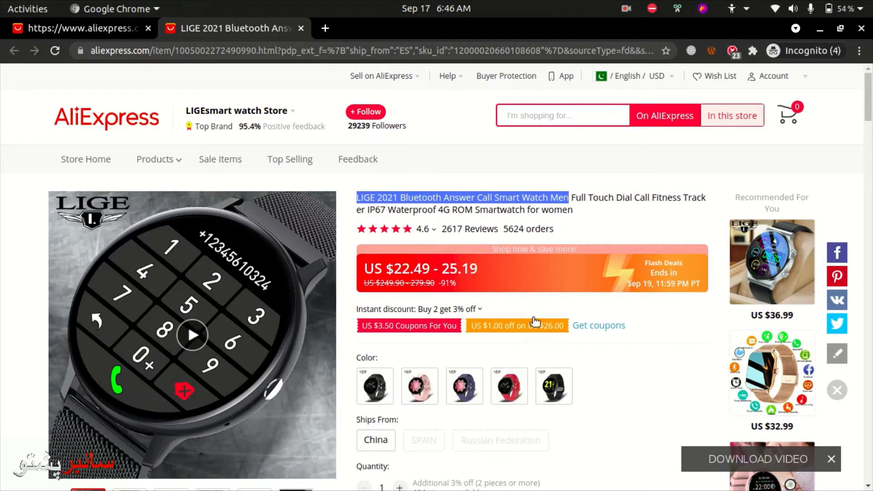
scroll(421, 427, "down", 4)
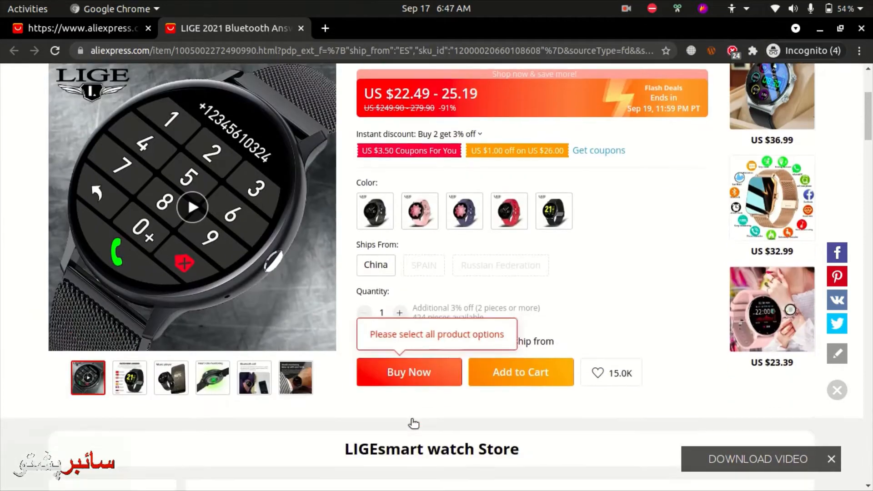
scroll(414, 423, "down", 4)
scroll(412, 421, "up", 7)
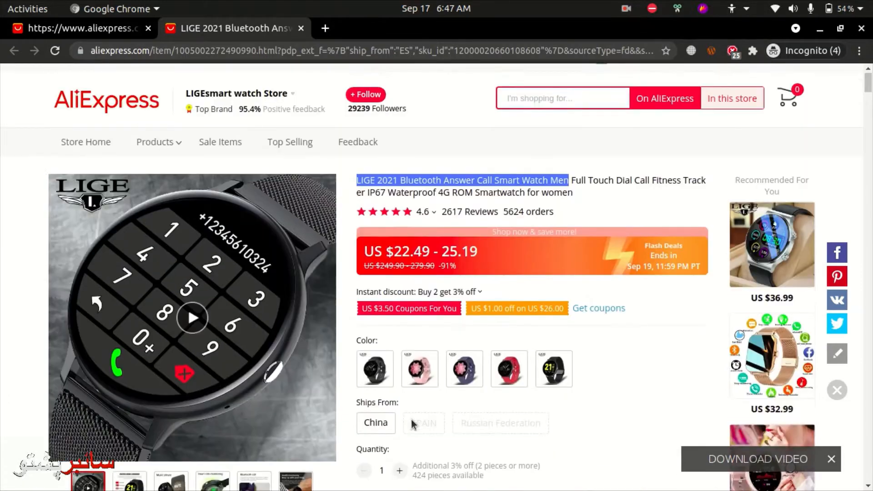
scroll(411, 422, "up", 1)
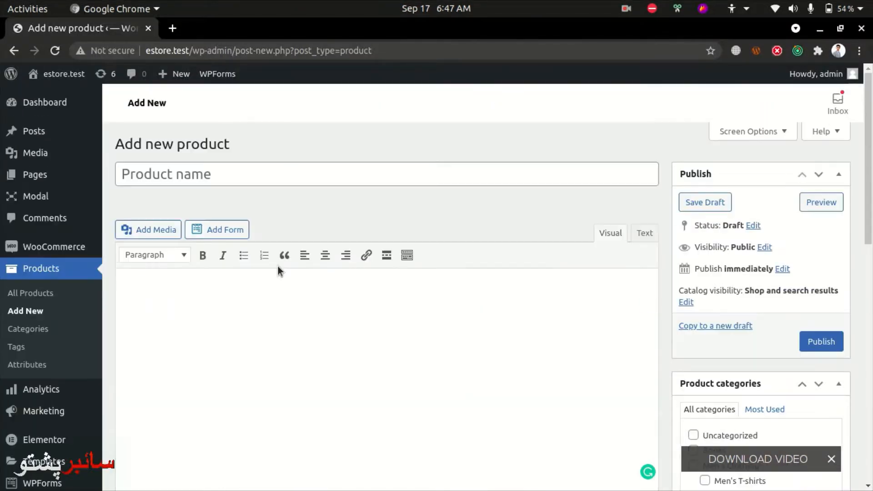
left_click(233, 185)
key("ctrl+v")
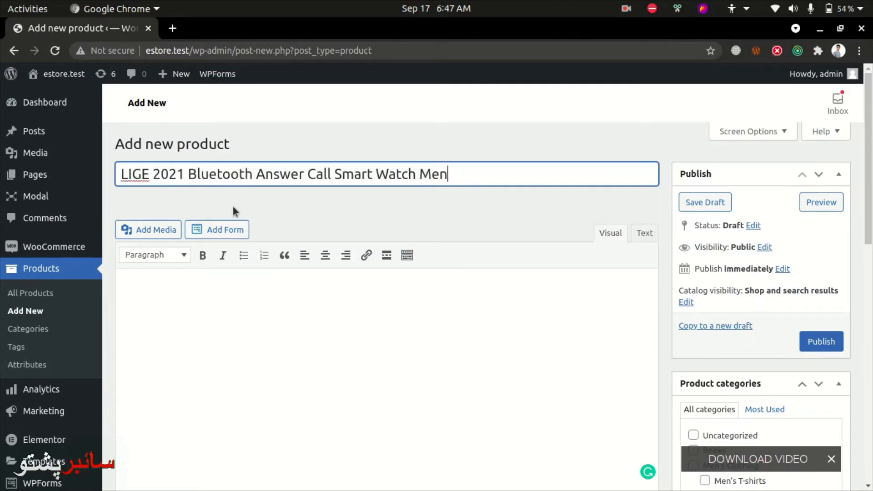
- Copy the watch's AliExpress overview text, from the popularity sentence through the Software function paragraph, into the WooCommerce product's main description
left_click(201, 315)
key("alt+Tab")
scroll(213, 400, "down", 15)
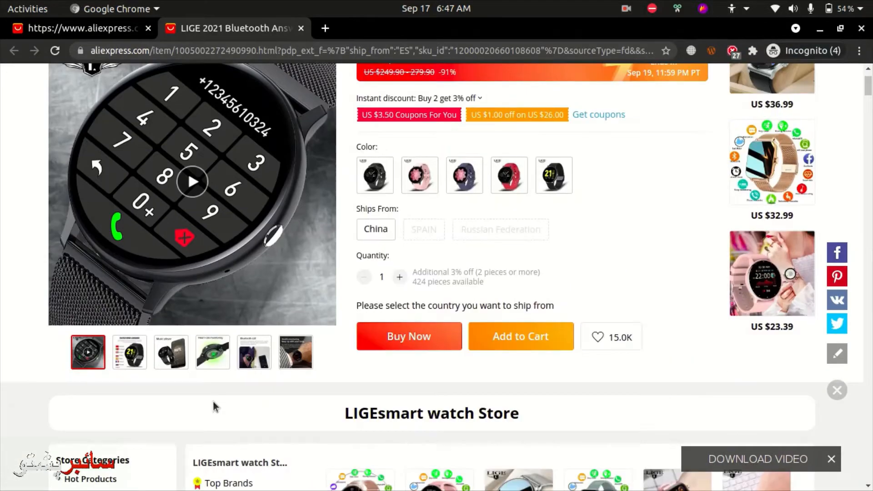
scroll(375, 290, "down", 5)
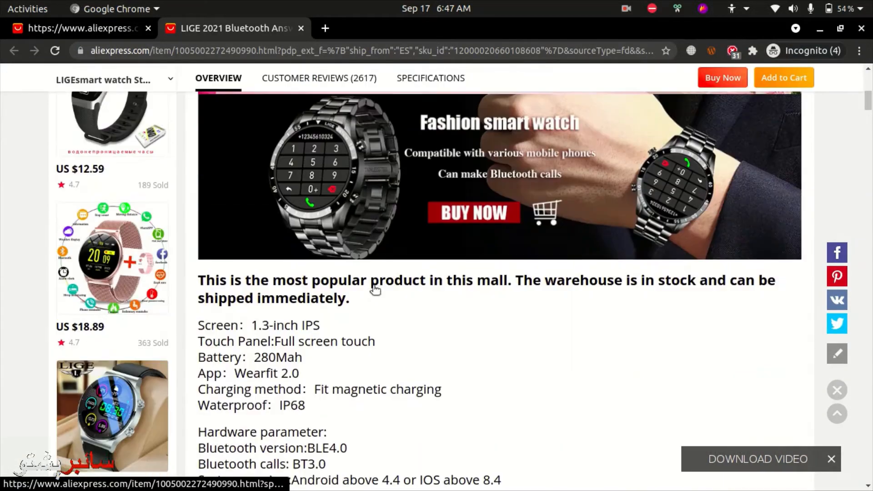
left_click_drag(199, 247, 536, 367)
scroll(240, 378, "down", 5)
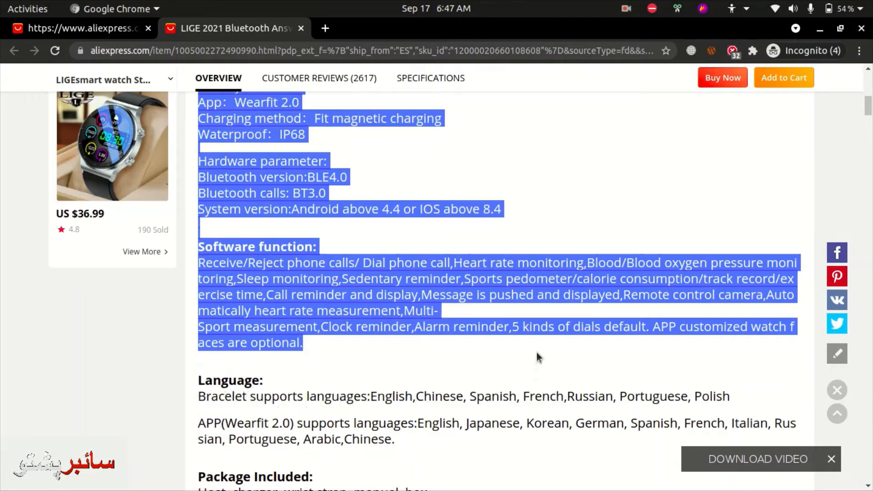
key("alt+Tab")
left_click(97, 277)
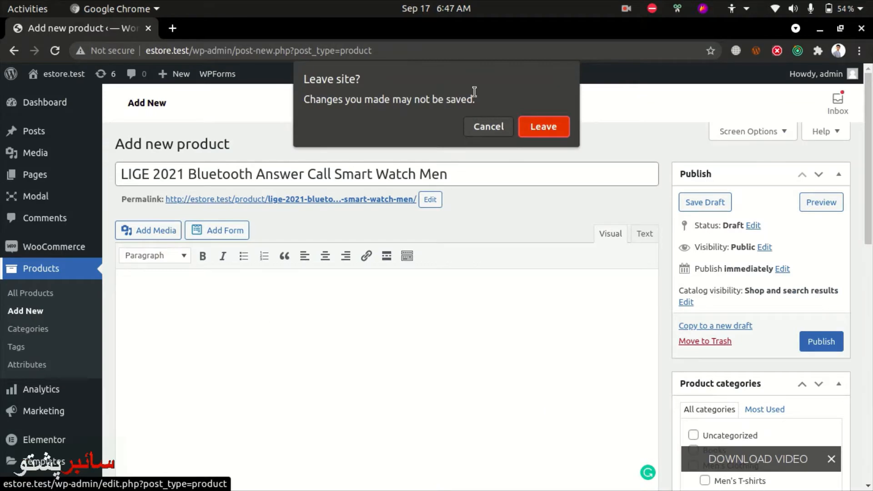
left_click(495, 128)
left_click(320, 315)
key("ctrl+v")
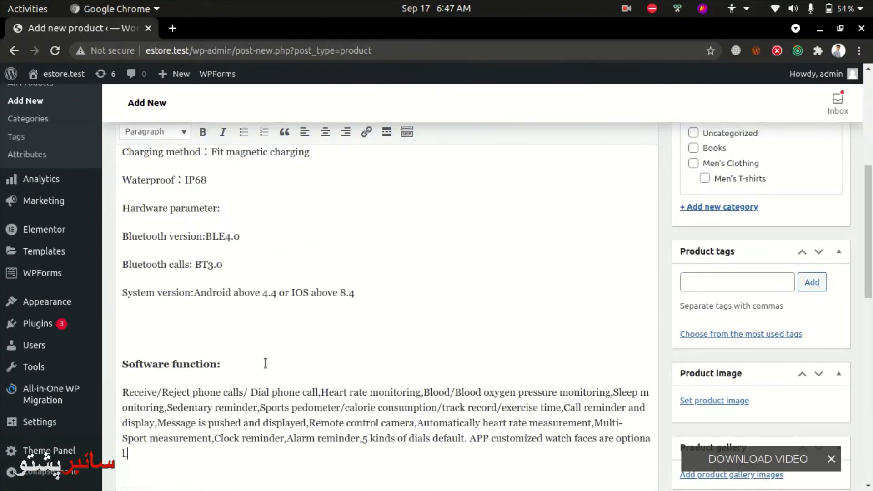
- Paste the copied text into the product short description and delete everything above the "Software function:" heading
scroll(236, 392, "down", 12)
left_click(229, 354)
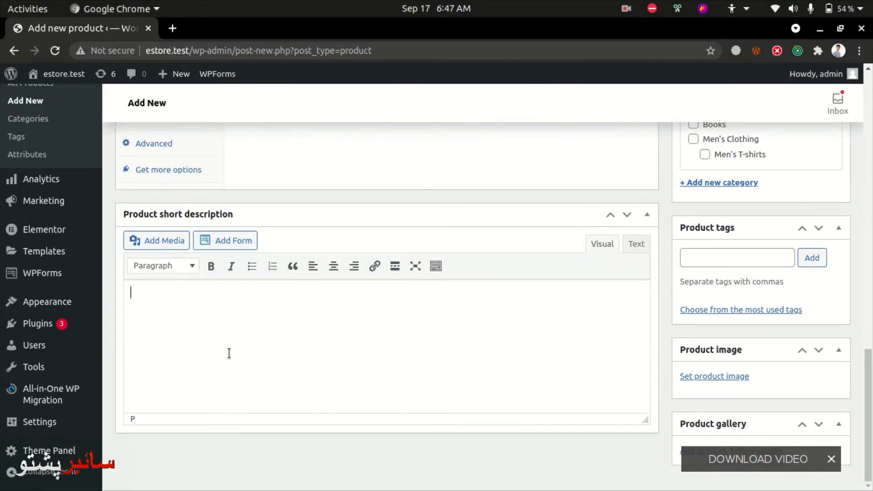
key("ctrl+v")
left_click_drag(234, 291, 138, 258)
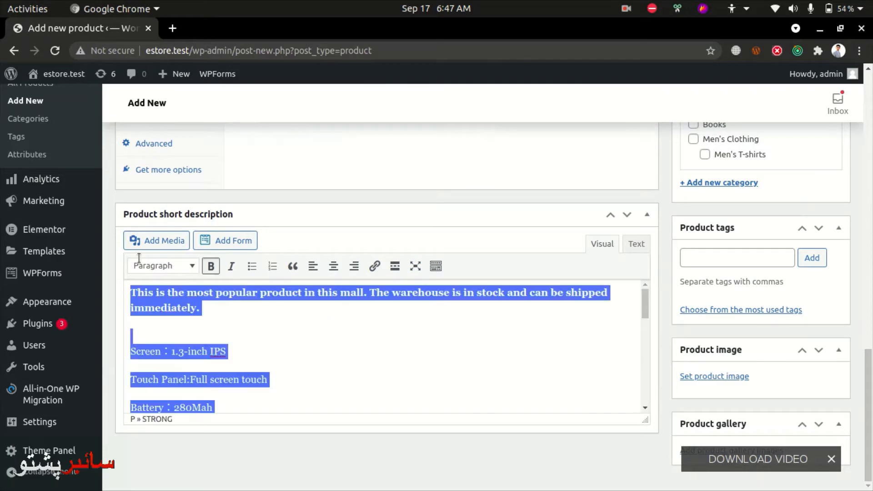
key("BackSpace")
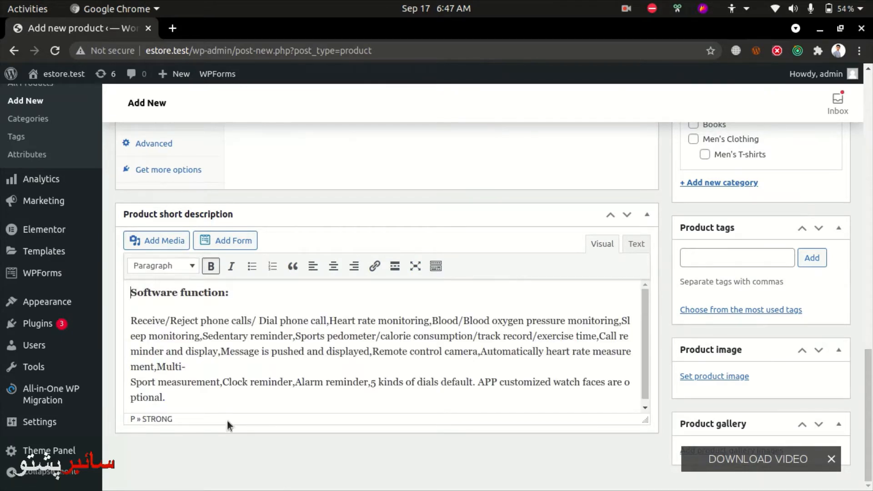
- Set the product type to External/Affiliate product and leave the product data section expanded
scroll(196, 377, "up", 10)
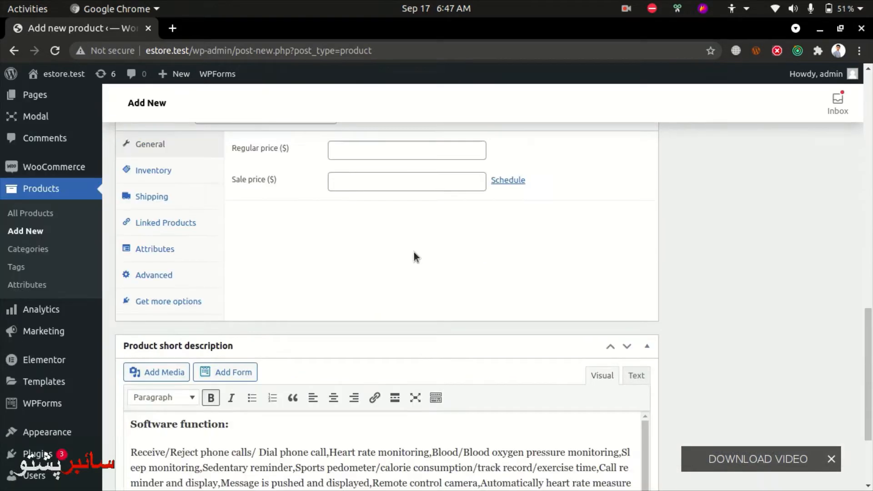
left_click(228, 335)
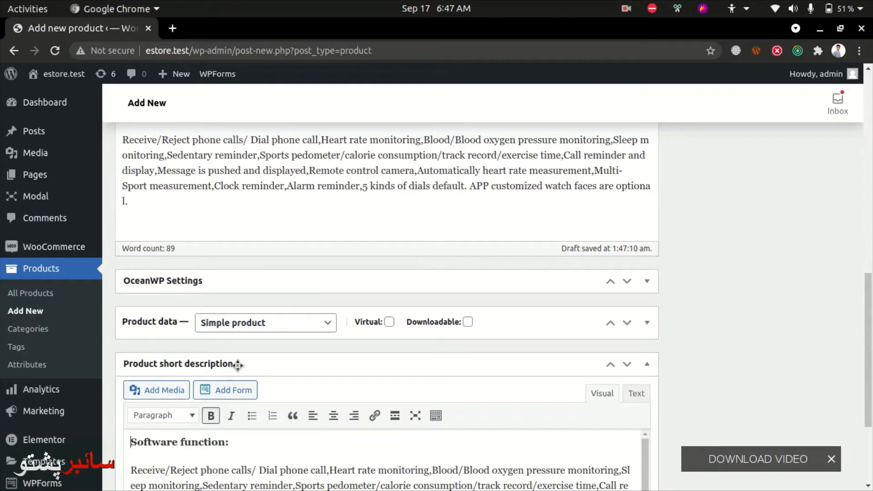
left_click(270, 320)
left_click(268, 370)
scroll(485, 334, "down", 1)
scroll(485, 333, "down", 2)
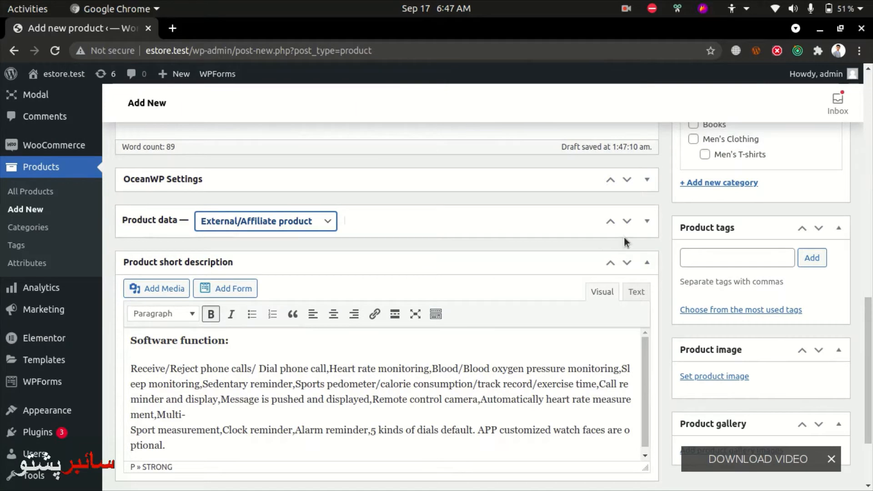
left_click(647, 222)
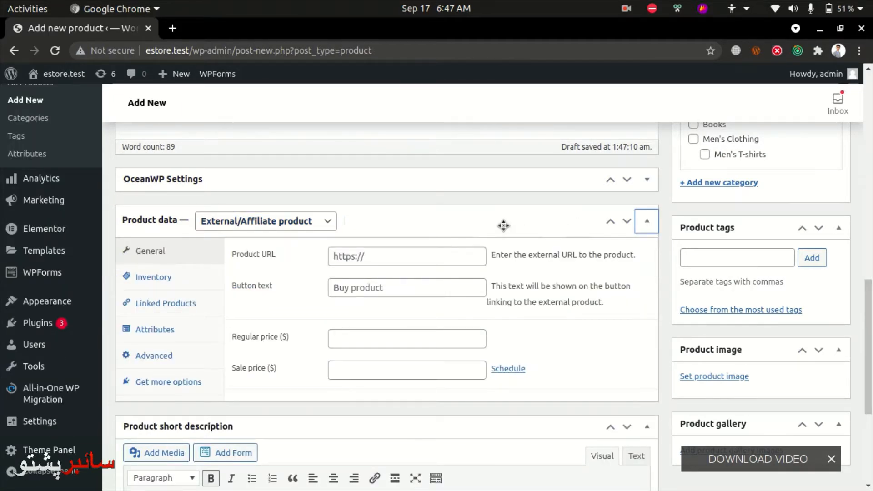
left_click(503, 225)
left_click(647, 224)
- Copy the watch's AliExpress page address into the product URL of the WooCommerce product
left_click(353, 250)
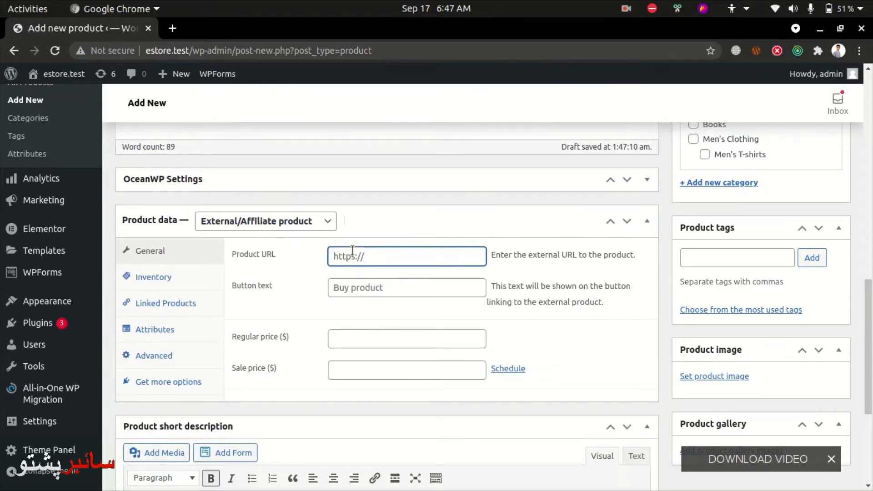
key("alt+Tab")
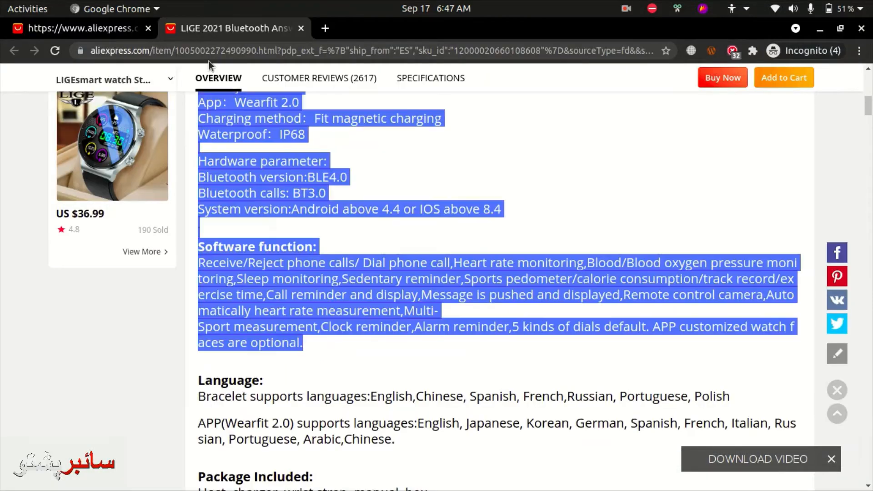
left_click(274, 49)
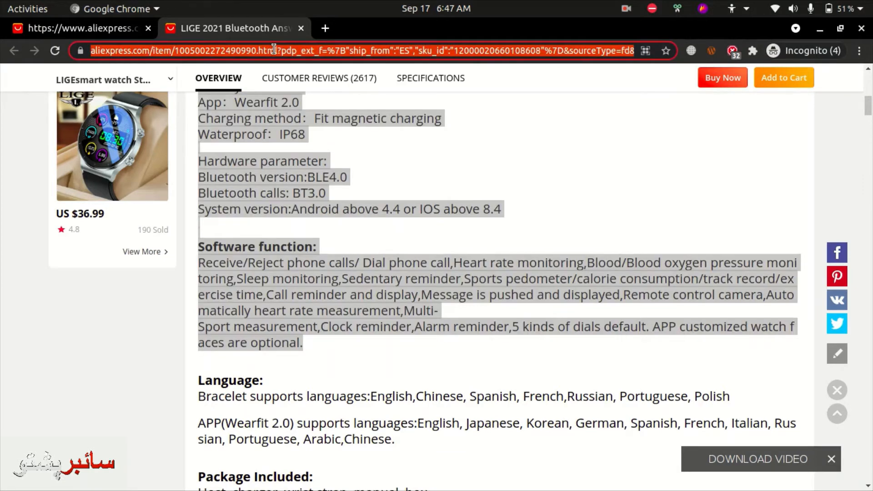
left_click(831, 458)
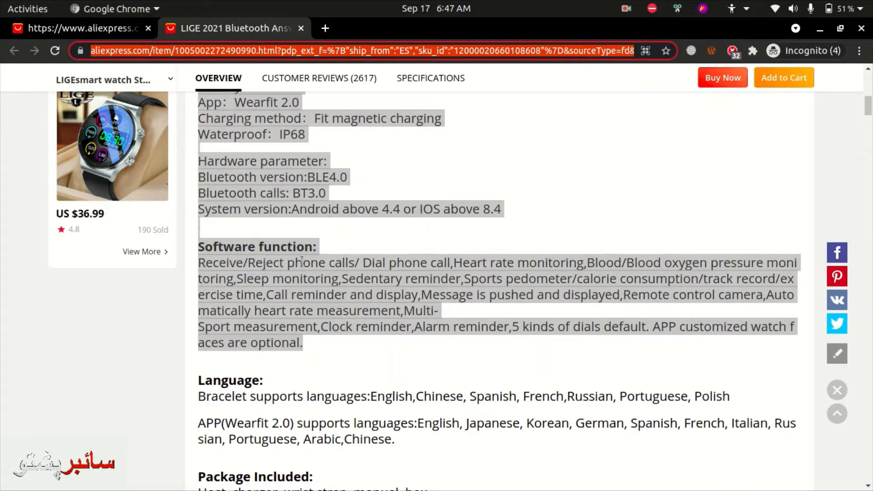
key("alt+Tab")
left_click(407, 257)
key("ctrl+v")
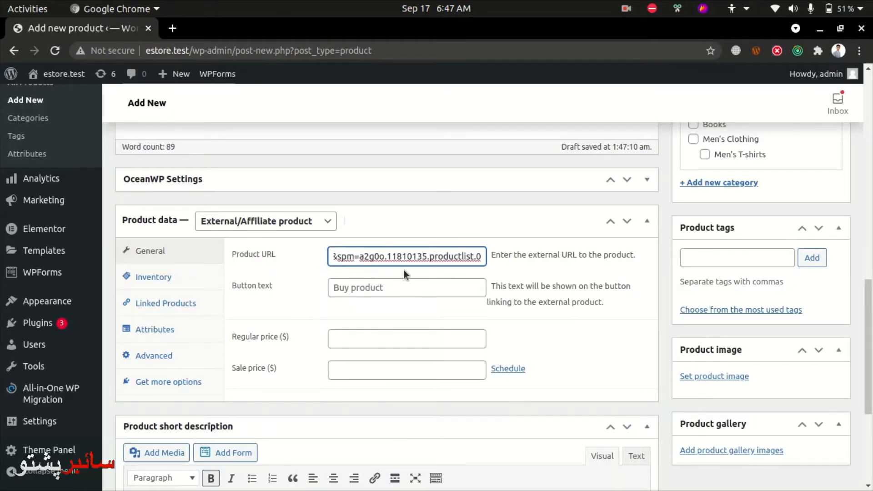
left_click(381, 286)
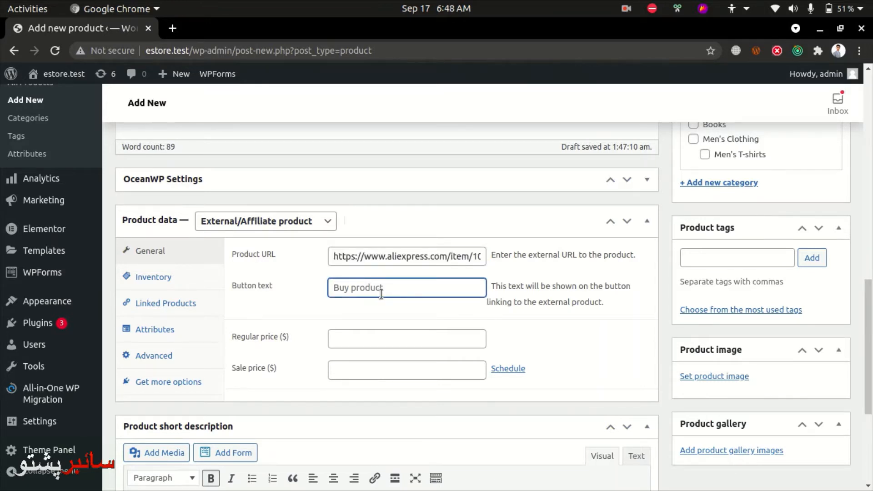
type("V")
key("BackSpace")
type("Visit Site")
key("ctrl+a")
key("BackSpace")
- Check the watch's price on its AliExpress page and set the WooCommerce product's regular price to 22
left_click(342, 336)
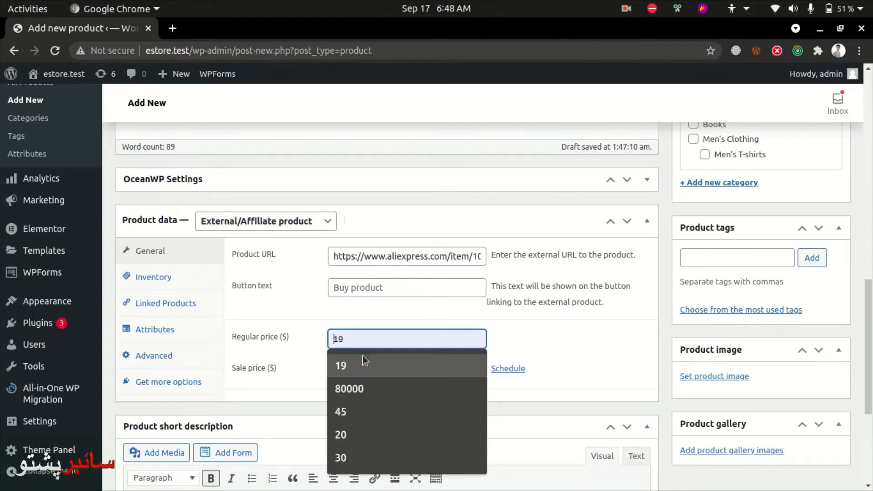
key("alt+Tab")
scroll(389, 235, "up", 7)
scroll(388, 234, "up", 15)
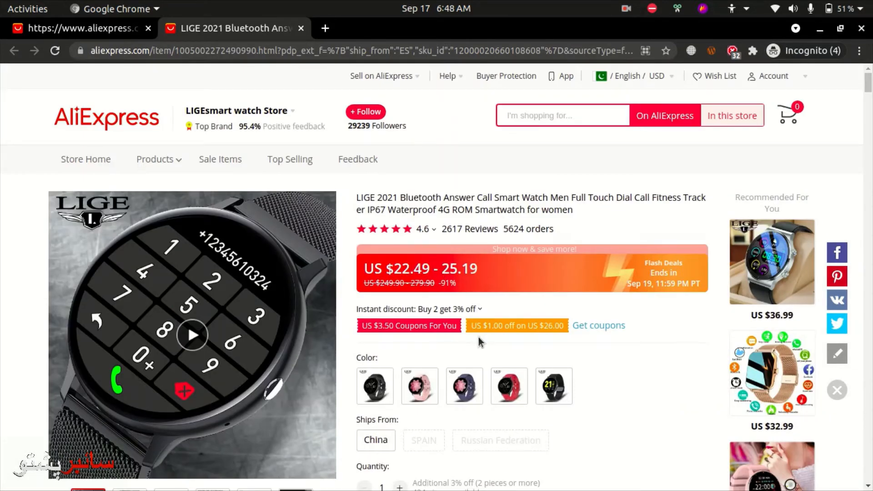
key("alt+Tab")
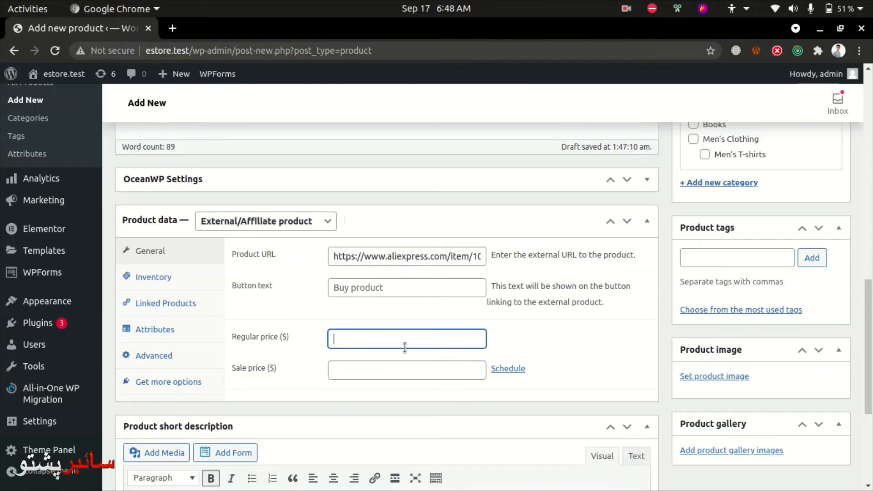
type("22")
left_click(584, 314)
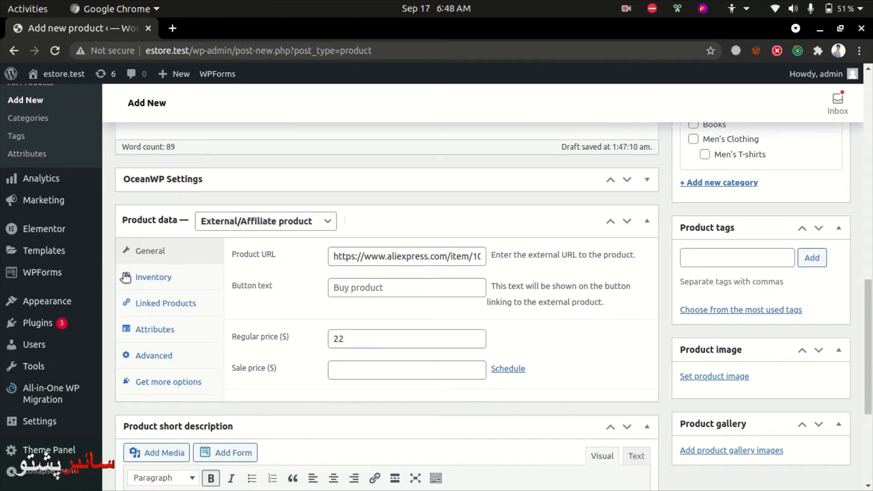
- Look at the product's inventory settings and leave the SKU empty
left_click(144, 280)
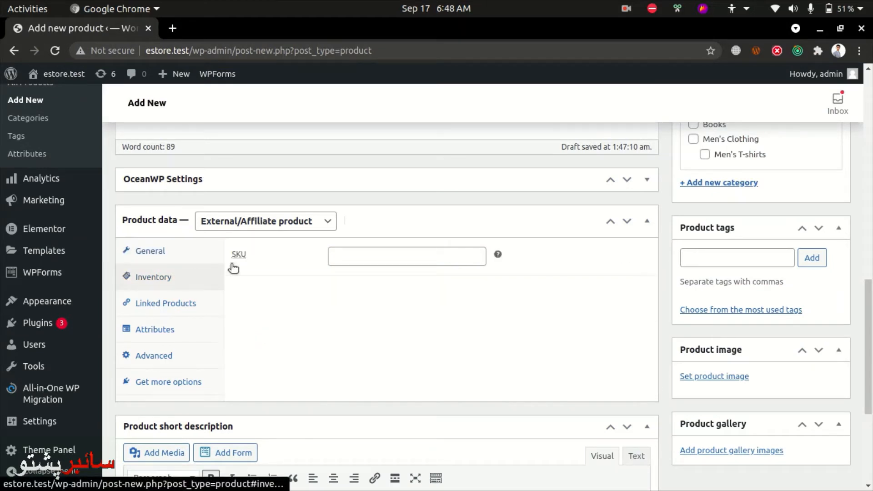
left_click(377, 258)
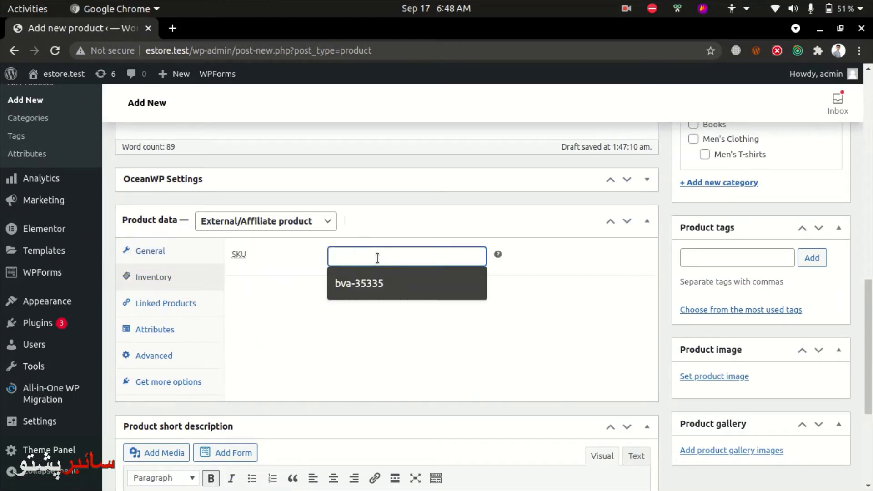
left_click(296, 307)
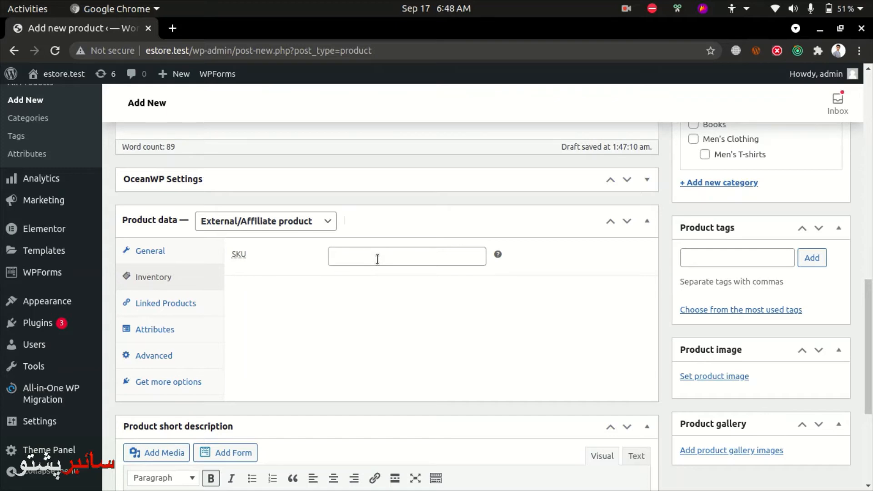
- Assign the product to the Men's Clothing category
scroll(287, 307, "down", 3)
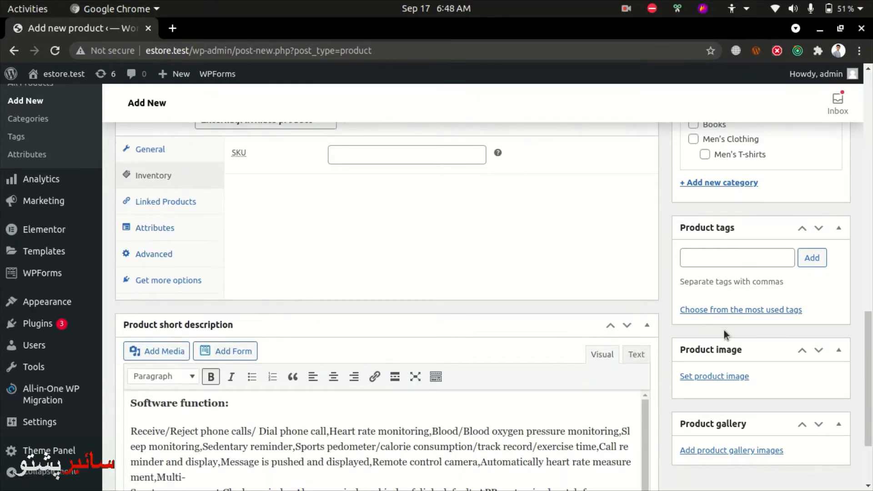
scroll(735, 257, "up", 4)
scroll(589, 291, "up", 10)
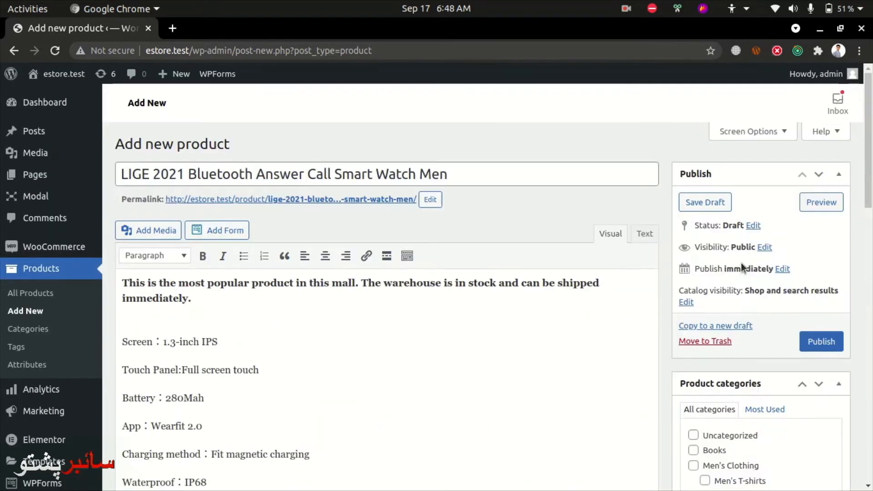
scroll(741, 263, "down", 4)
left_click(693, 267)
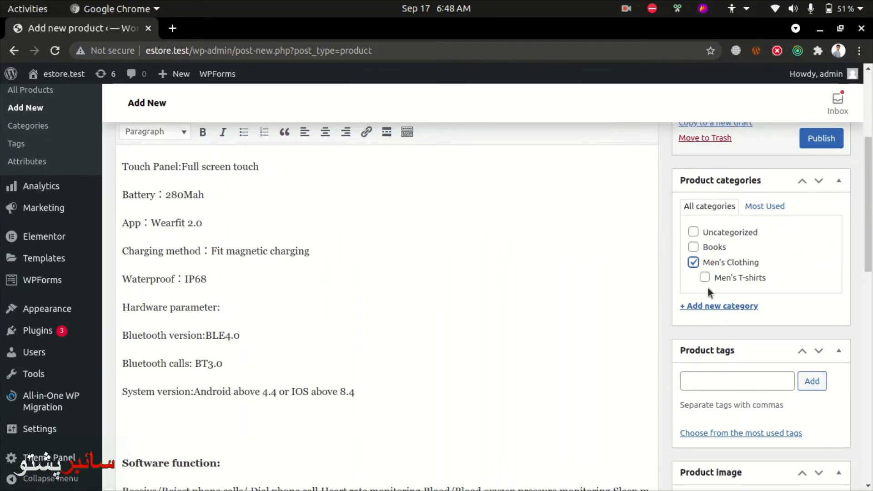
- Open the image selection for the main product image
scroll(712, 296, "down", 1)
scroll(716, 304, "down", 3)
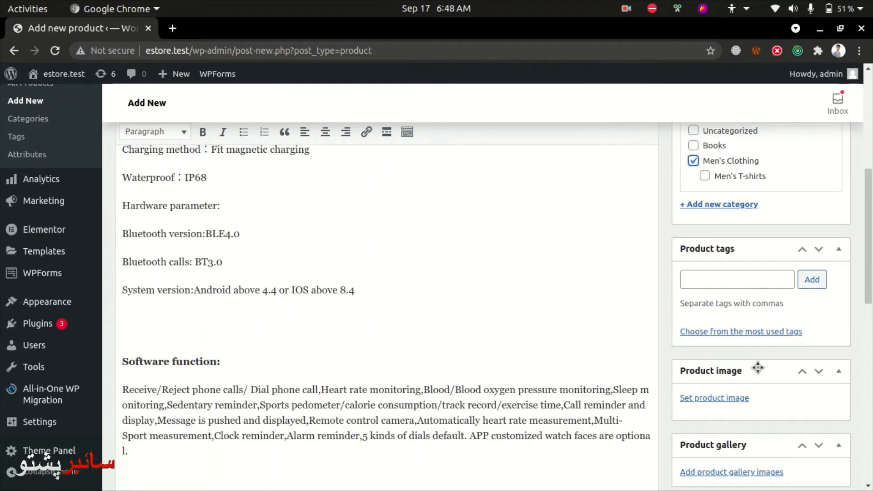
left_click(705, 399)
- Try to save the watch's main picture from the AliExpress page as a WebP file in the Downloads folder
key("alt+Tab")
right_click(165, 283)
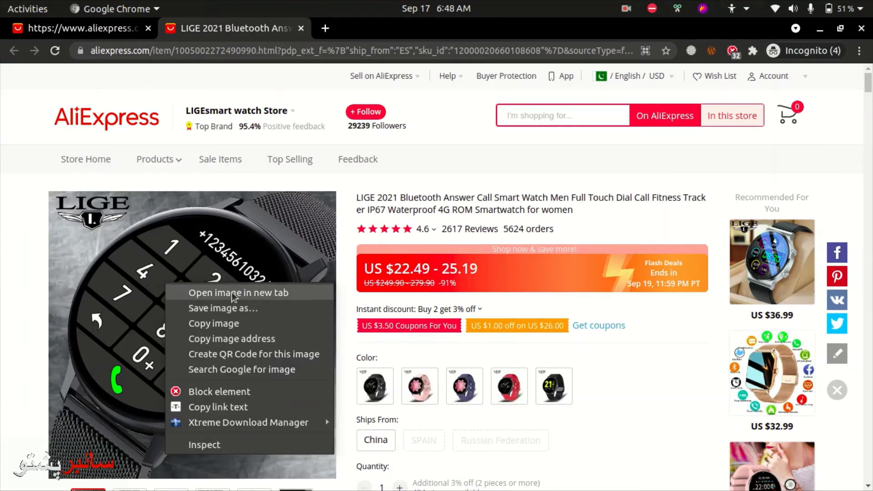
left_click(225, 310)
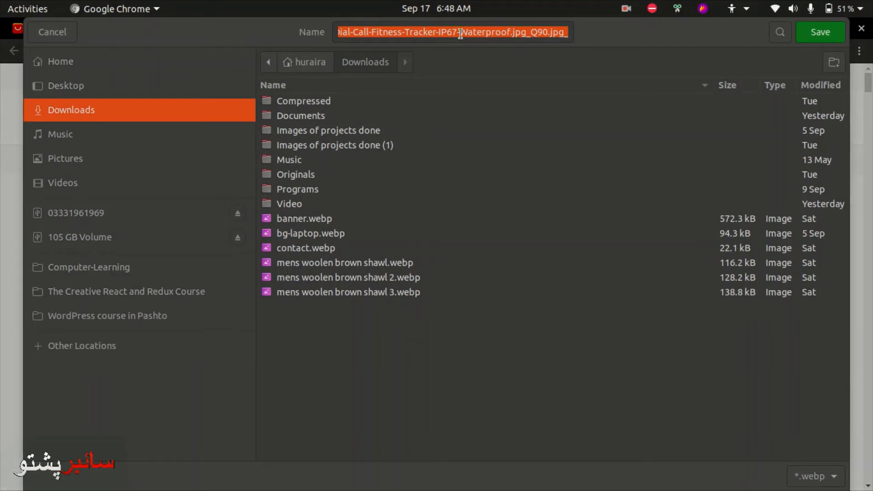
double_click(455, 31)
key("End")
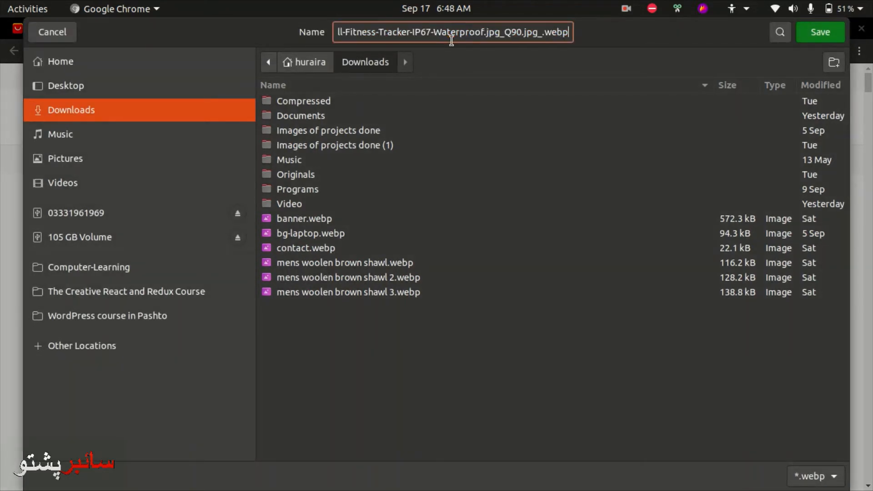
key("Return")
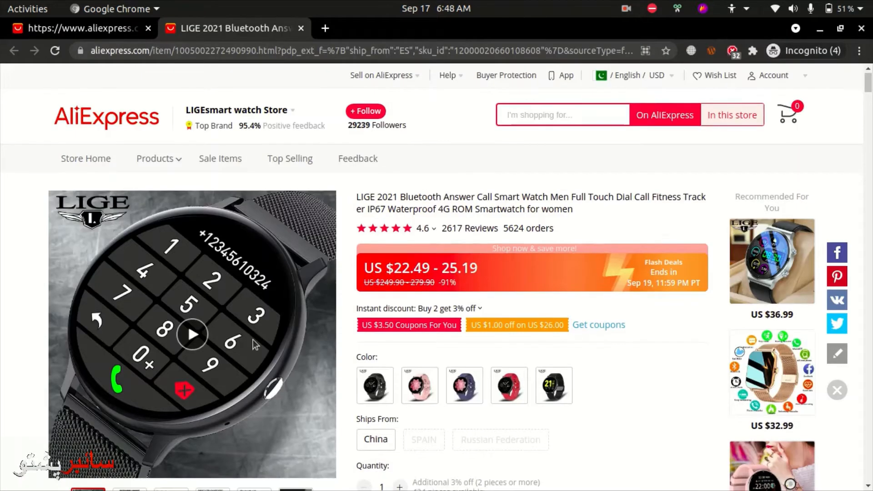
scroll(253, 340, "down", 5)
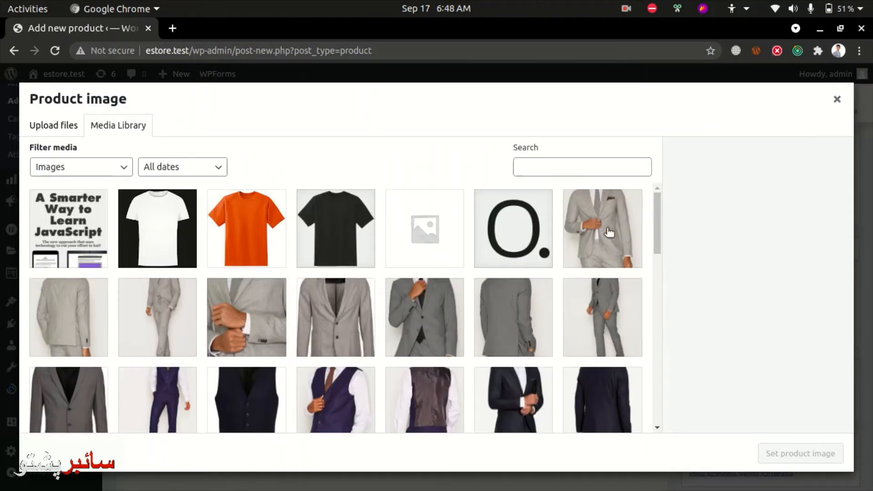
left_click(610, 231)
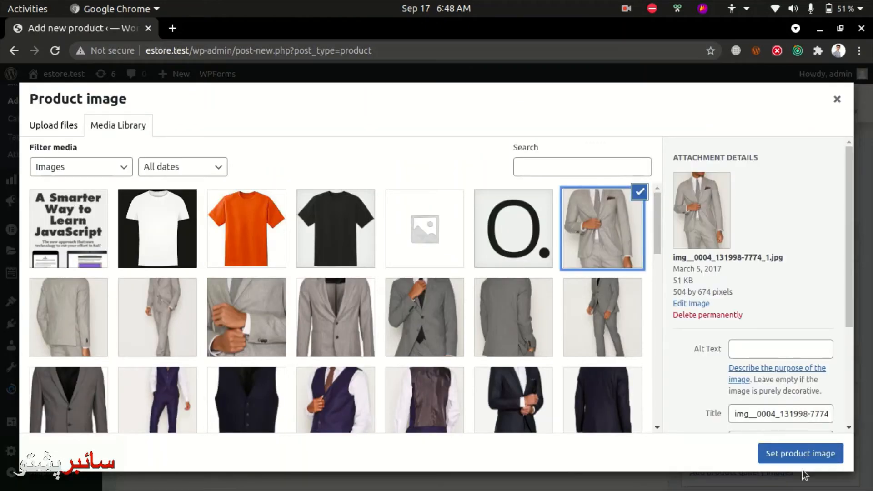
left_click(799, 455)
scroll(764, 344, "up", 10)
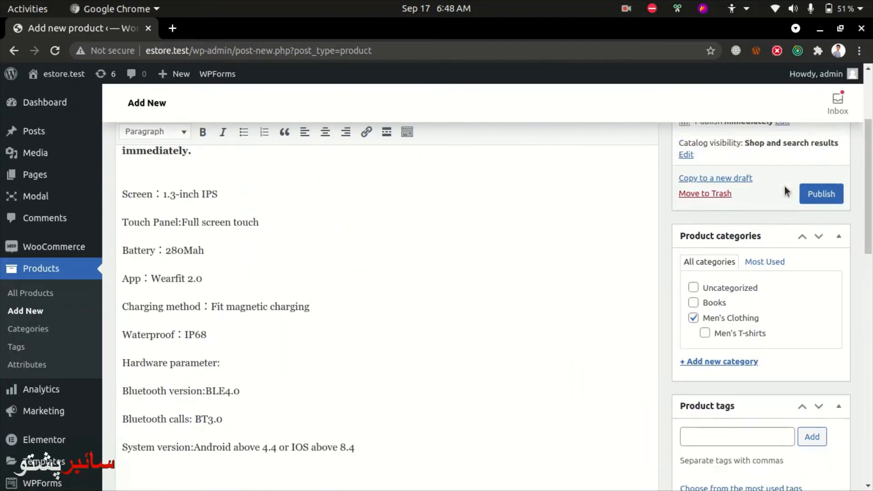
left_click(821, 343)
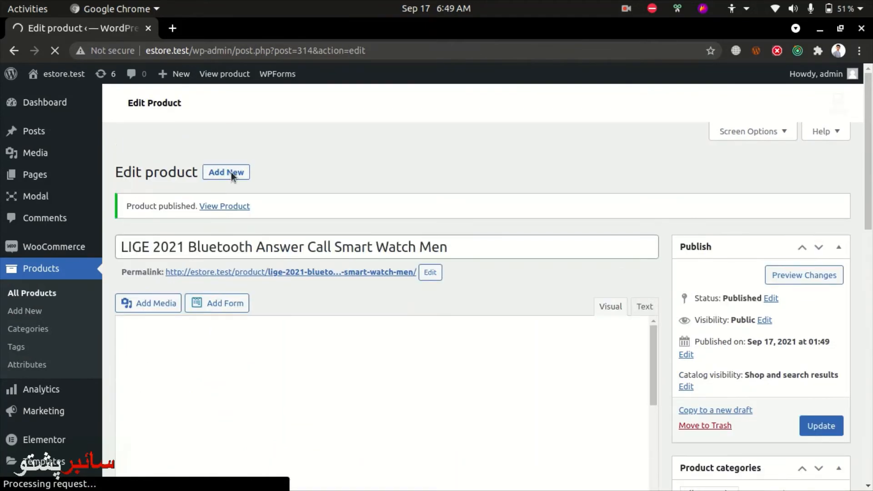
- View the published product's store page in a new tab and examine its image, price, short description and purchase button
middle_click(222, 208)
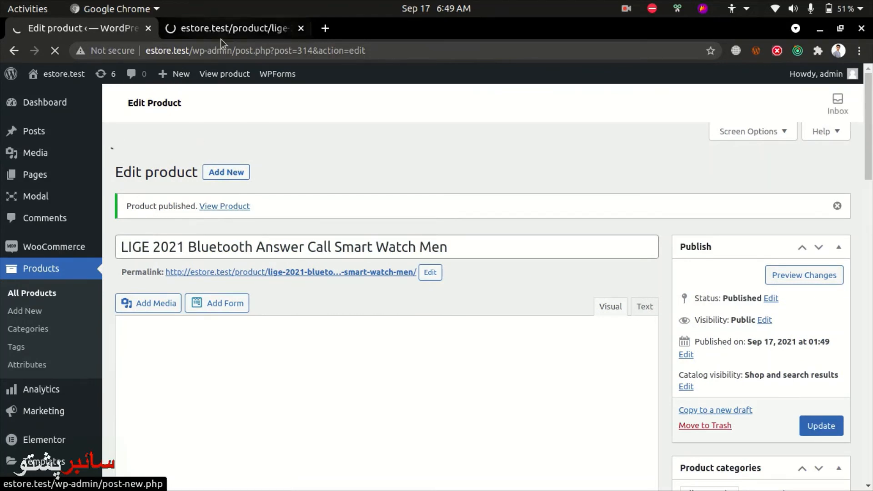
left_click(215, 29)
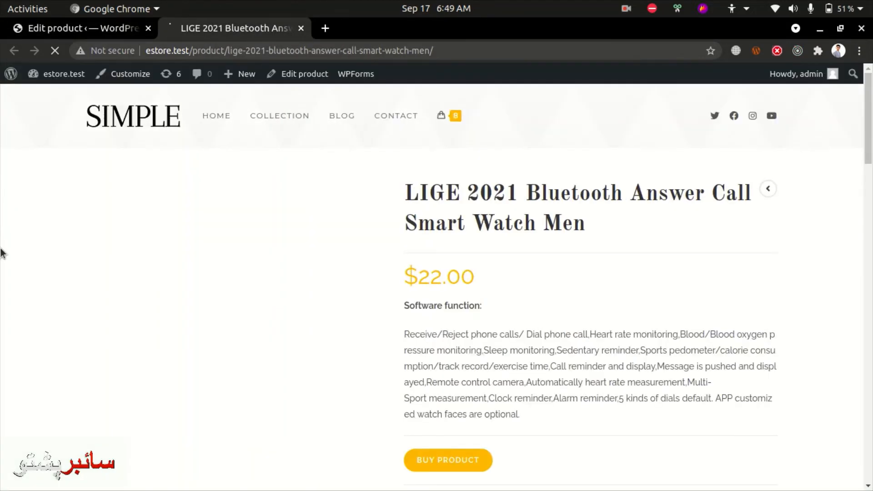
scroll(503, 175, "down", 5)
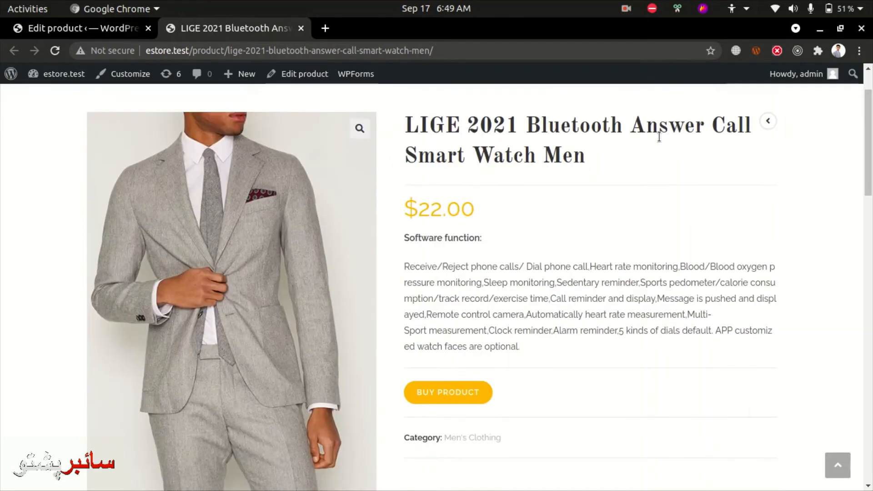
scroll(503, 174, "up", 2)
scroll(485, 170, "down", 3)
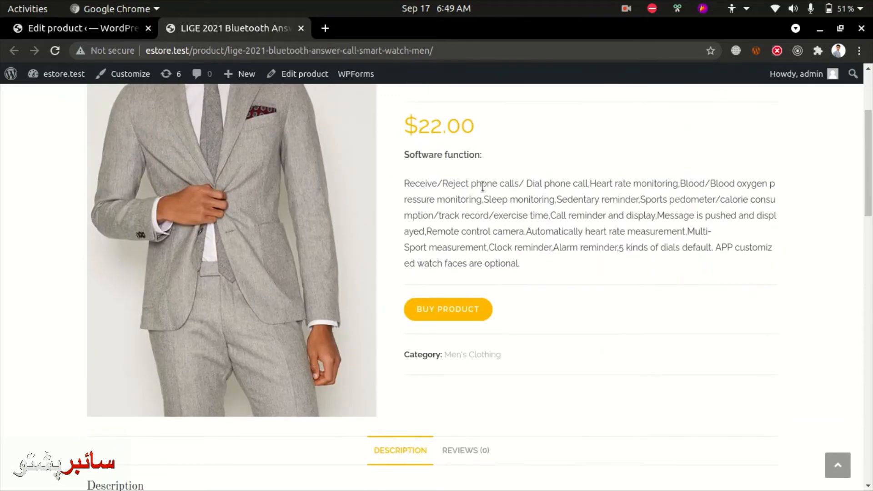
- Follow the store page's Buy product link, check the AliExpress page it leads to, and return to the WooCommerce product editor
left_click(440, 192)
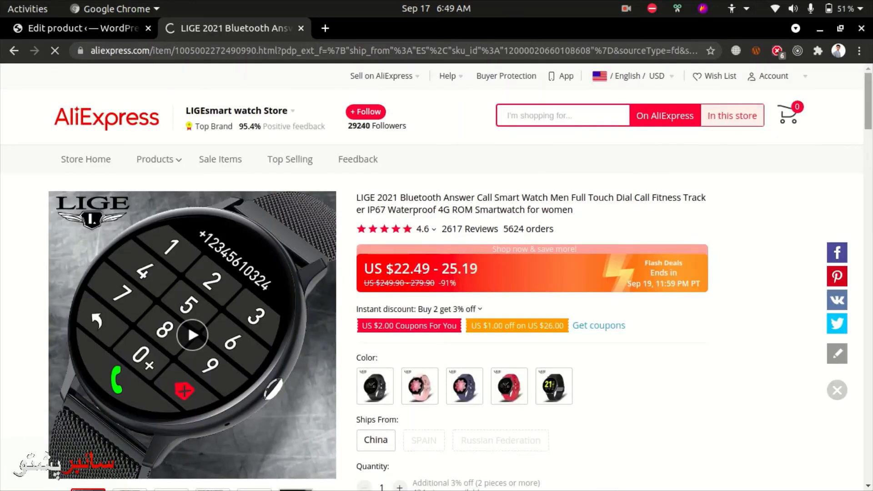
scroll(650, 169, "down", 8)
scroll(727, 319, "down", 10)
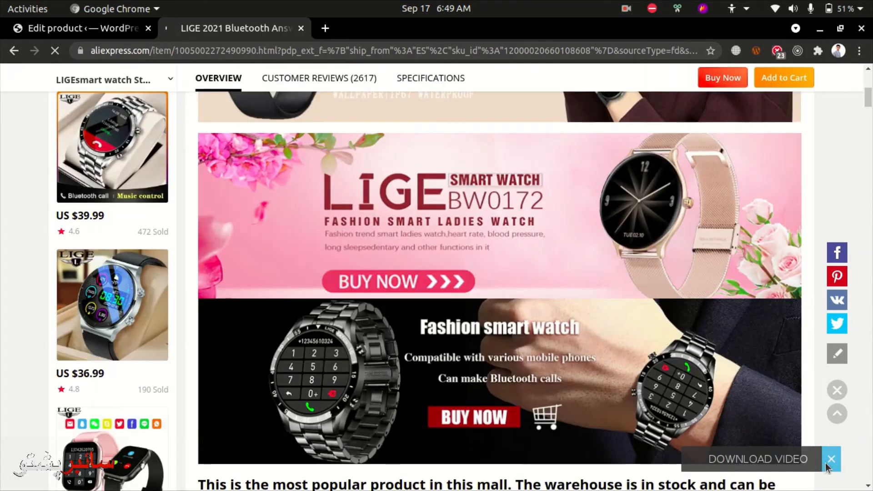
left_click(826, 464)
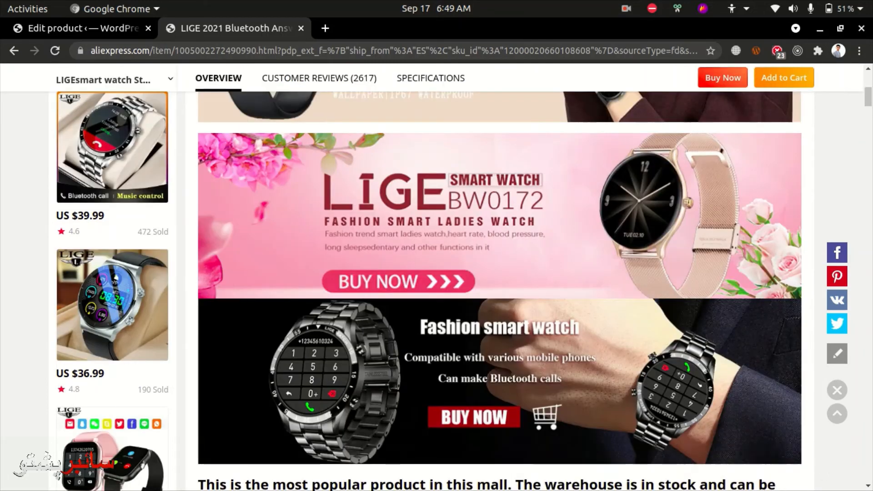
left_click_drag(868, 97, 868, 78)
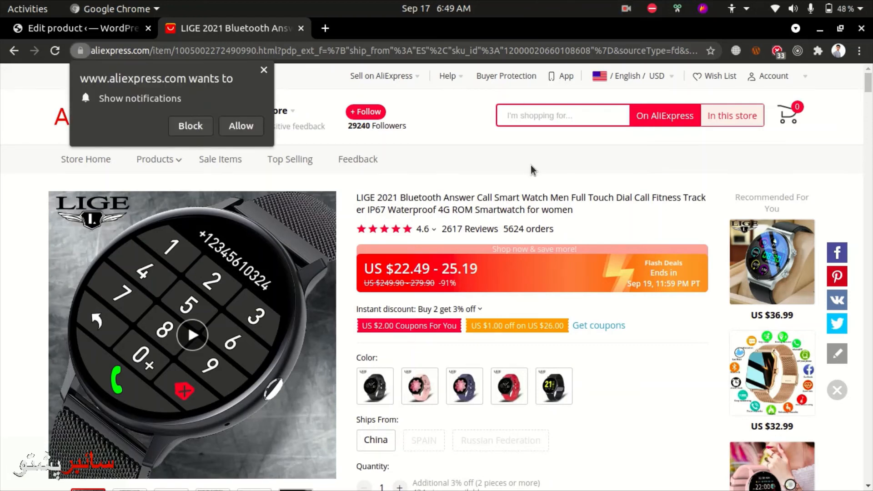
left_click(264, 69)
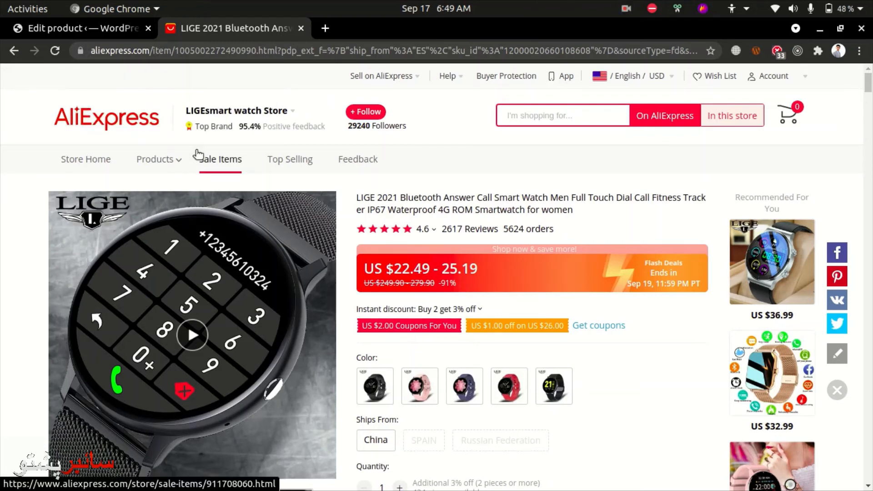
key("ctrl+w")
scroll(29, 226, "down", 10)
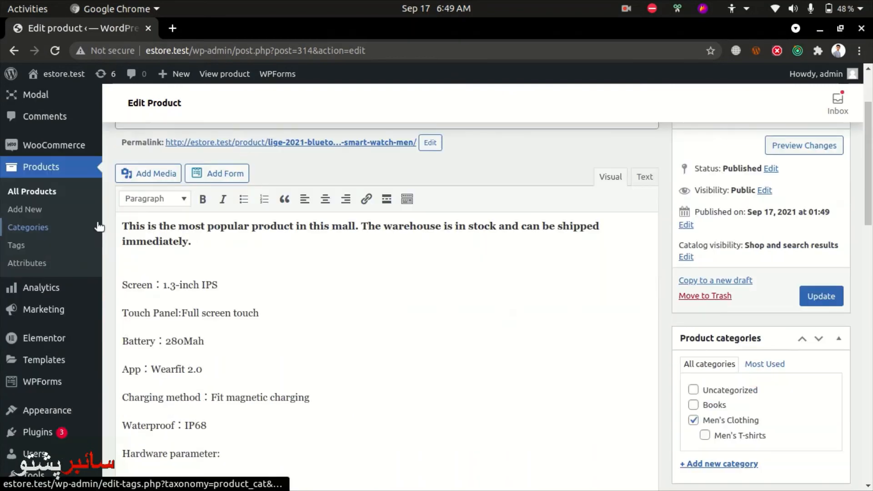
- Review the product's external AliExpress URL in the product data and look through the available product types without changing the selection
scroll(361, 288, "down", 2)
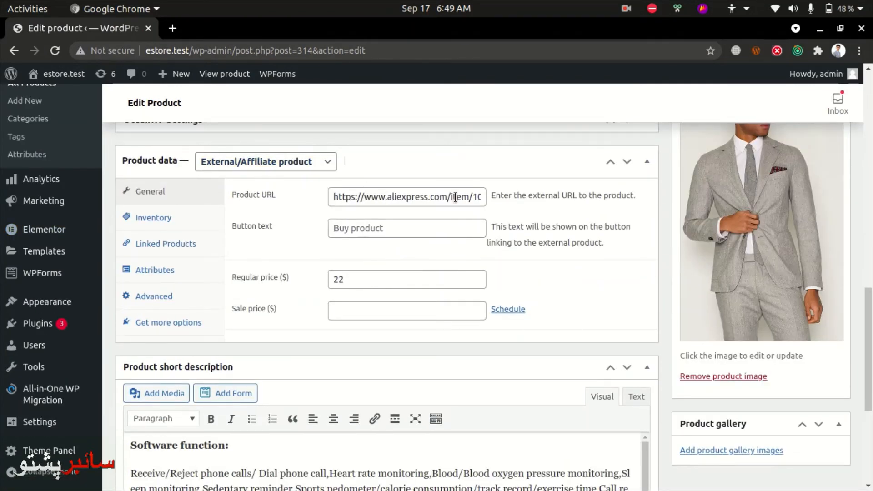
left_click_drag(464, 198, 607, 208)
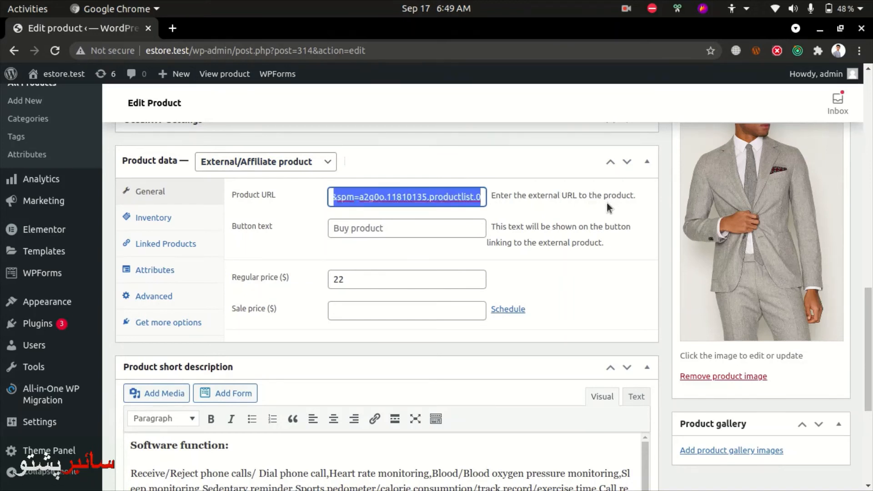
left_click(449, 199)
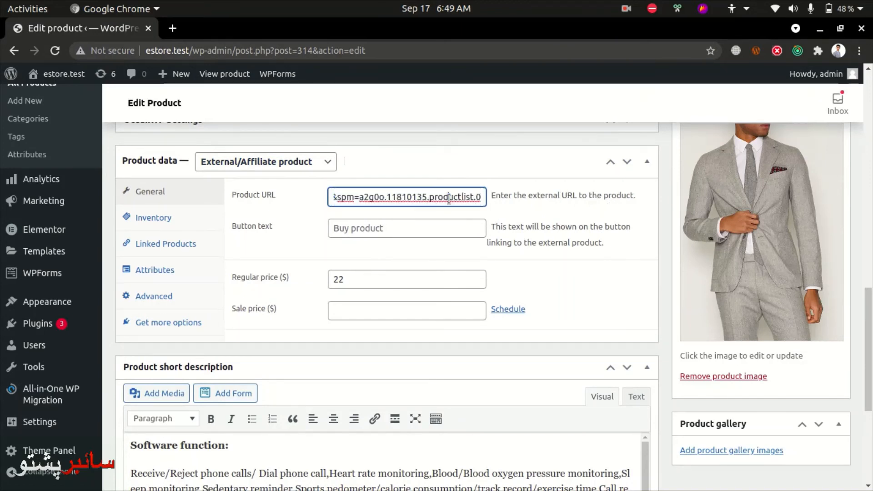
left_click_drag(449, 199, 400, 199)
left_click(400, 199)
left_click(306, 167)
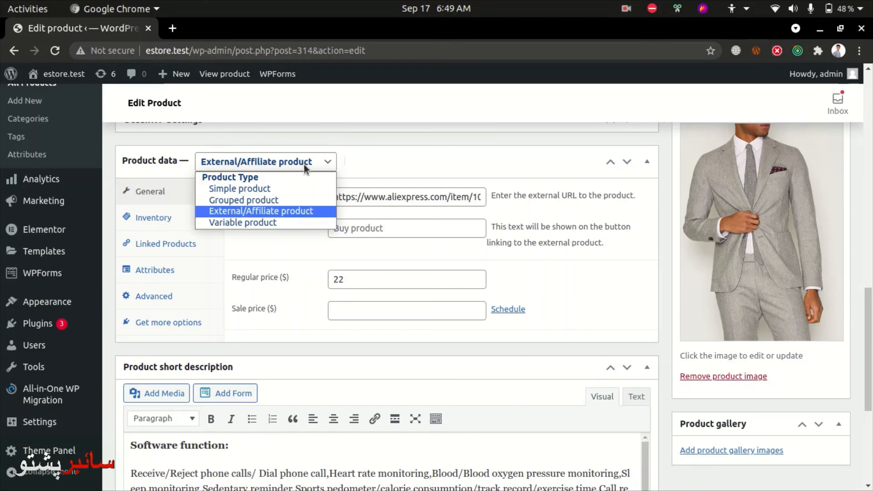
left_click(627, 5)
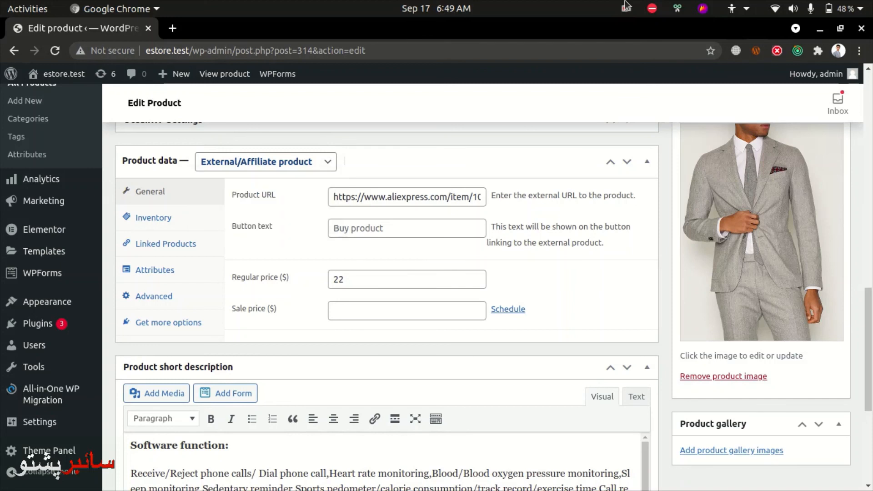
left_click(626, 5)
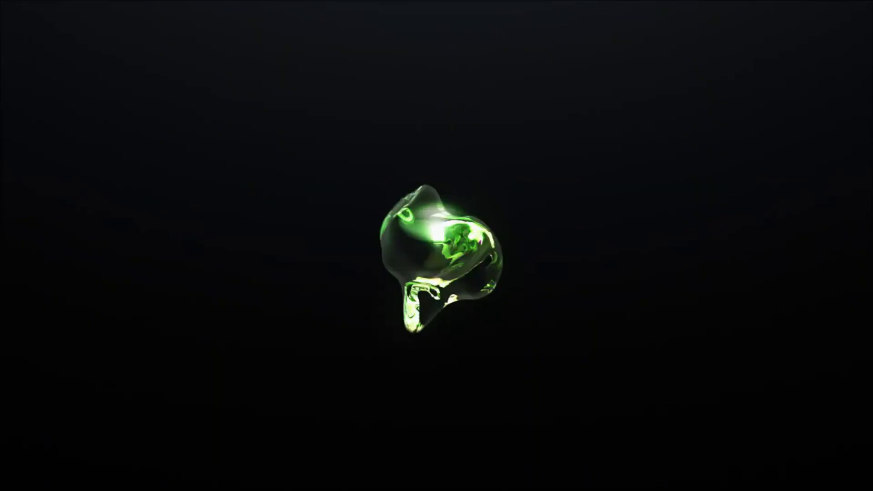